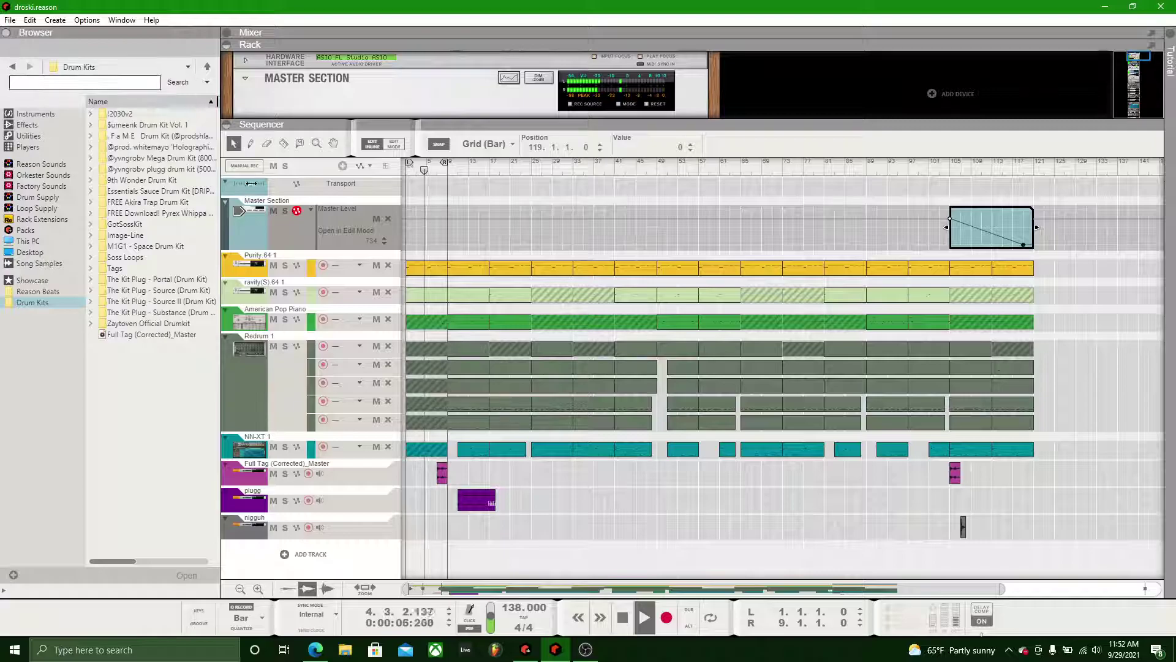
- Show the built-in instruments in the browser, enlarge the rack and examine its devices from the master section down to Purity.64
left_click(46, 115)
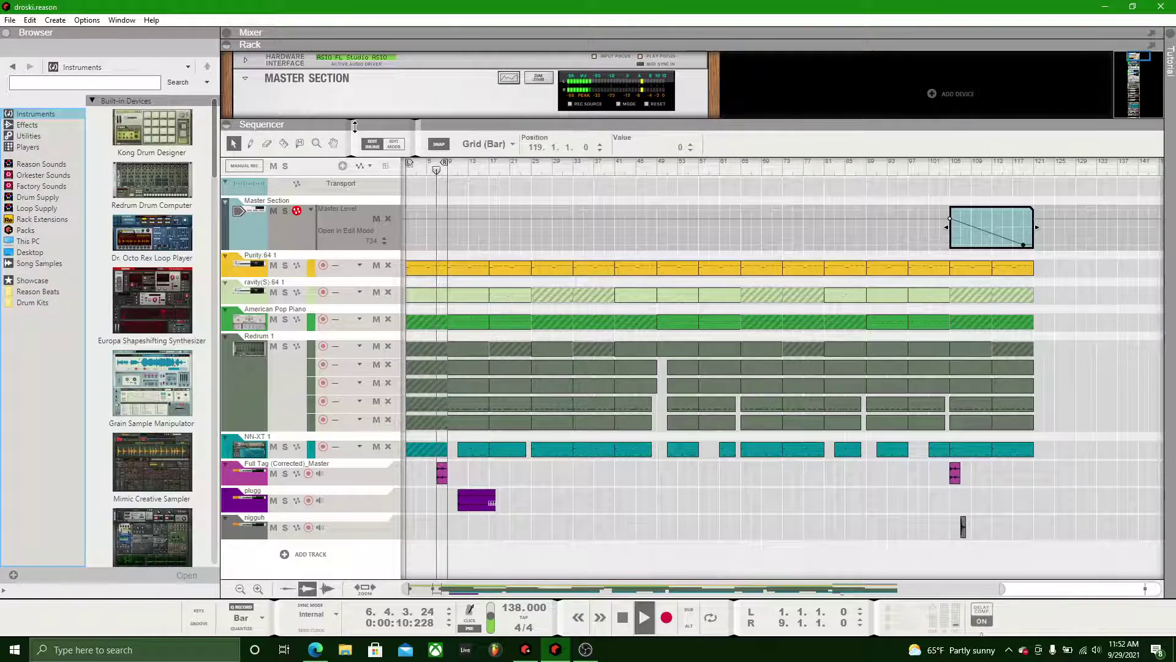
left_click_drag(355, 126, 402, 406)
scroll(448, 291, "down", 3)
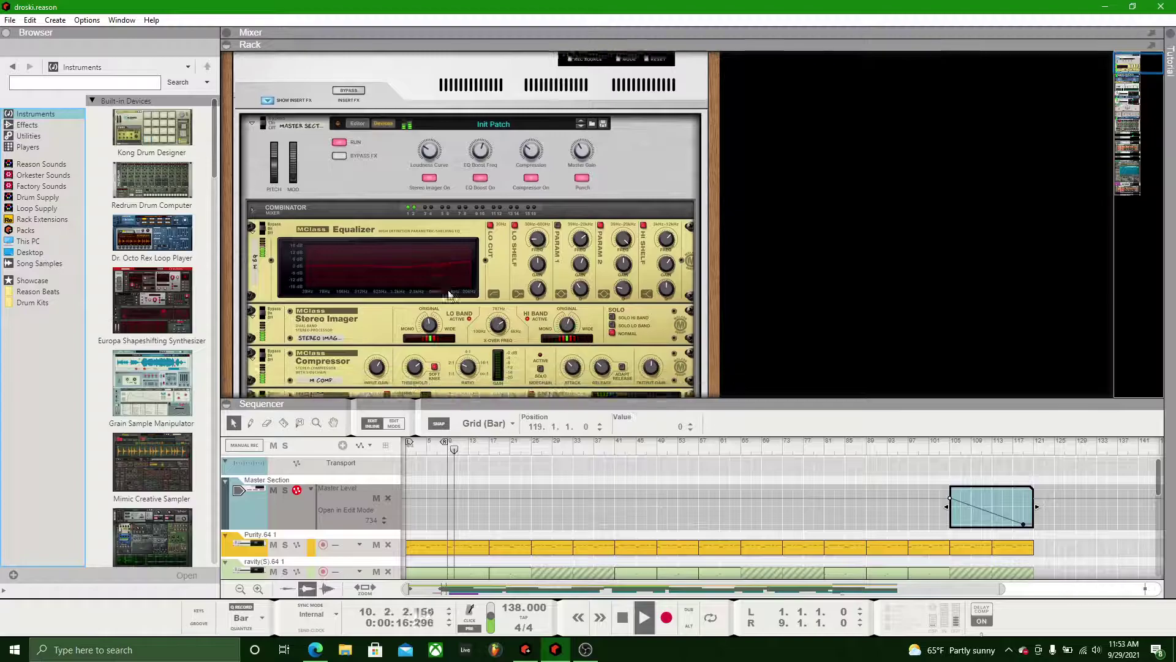
scroll(448, 289, "down", 6)
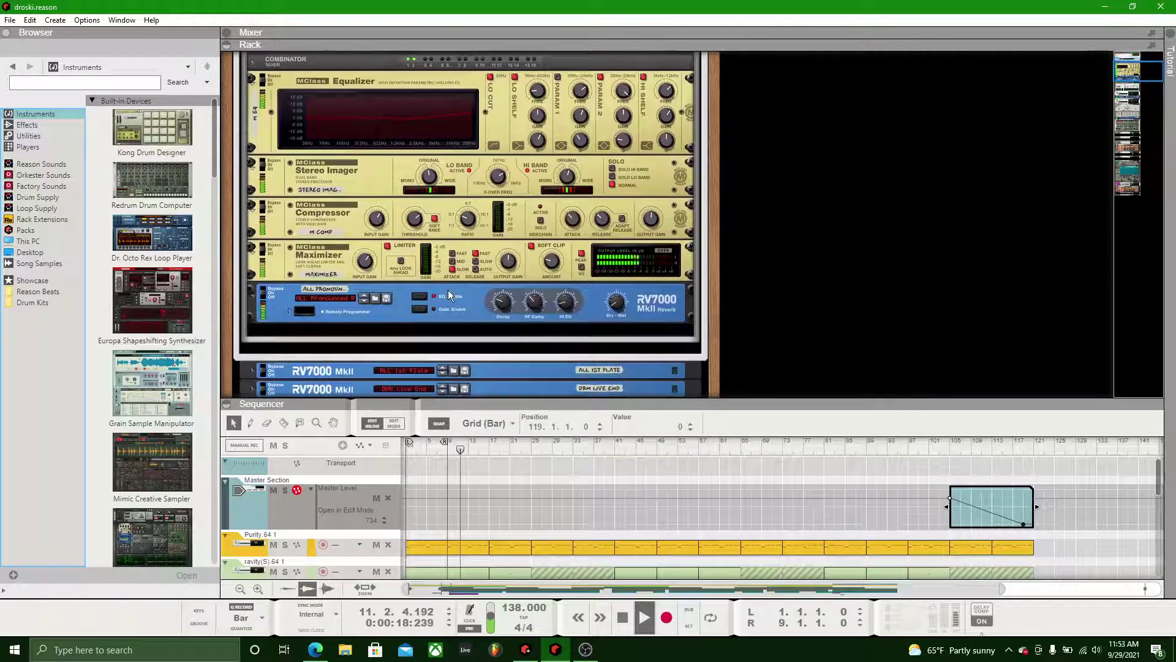
scroll(450, 295, "down", 5)
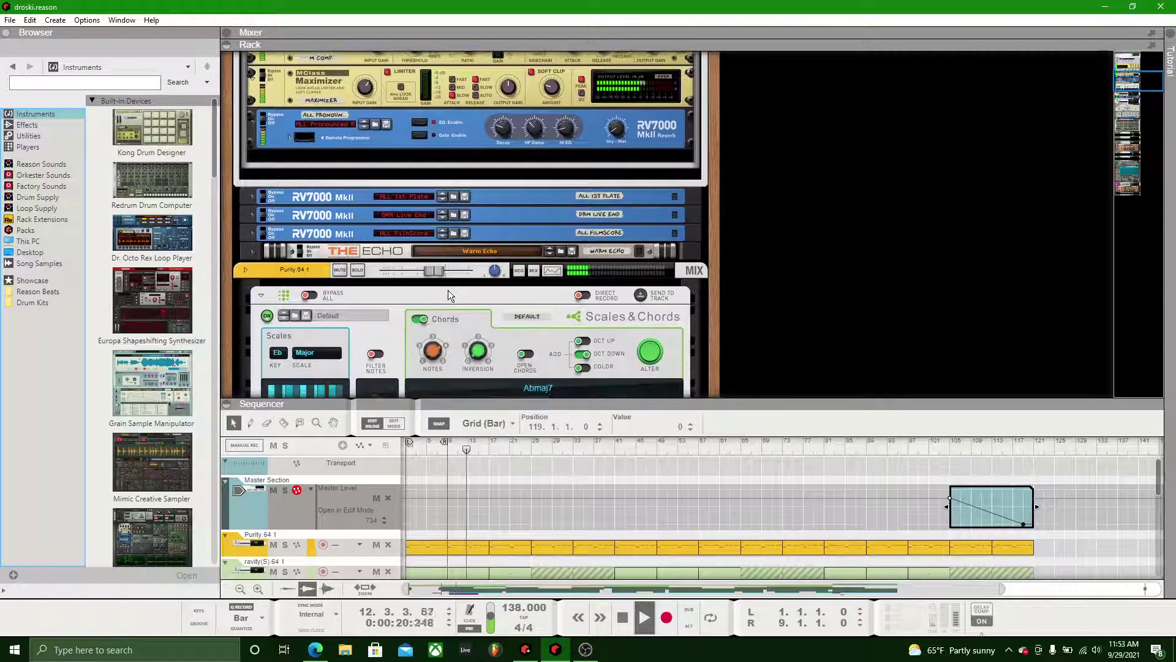
scroll(448, 296, "down", 2)
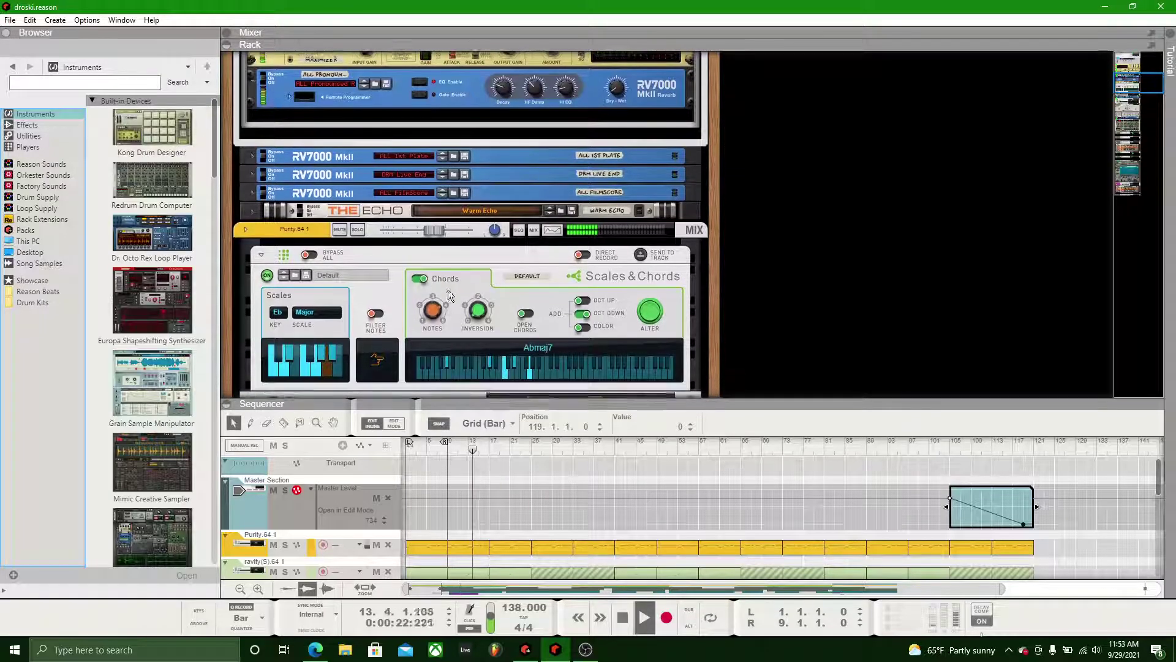
scroll(449, 295, "down", 3)
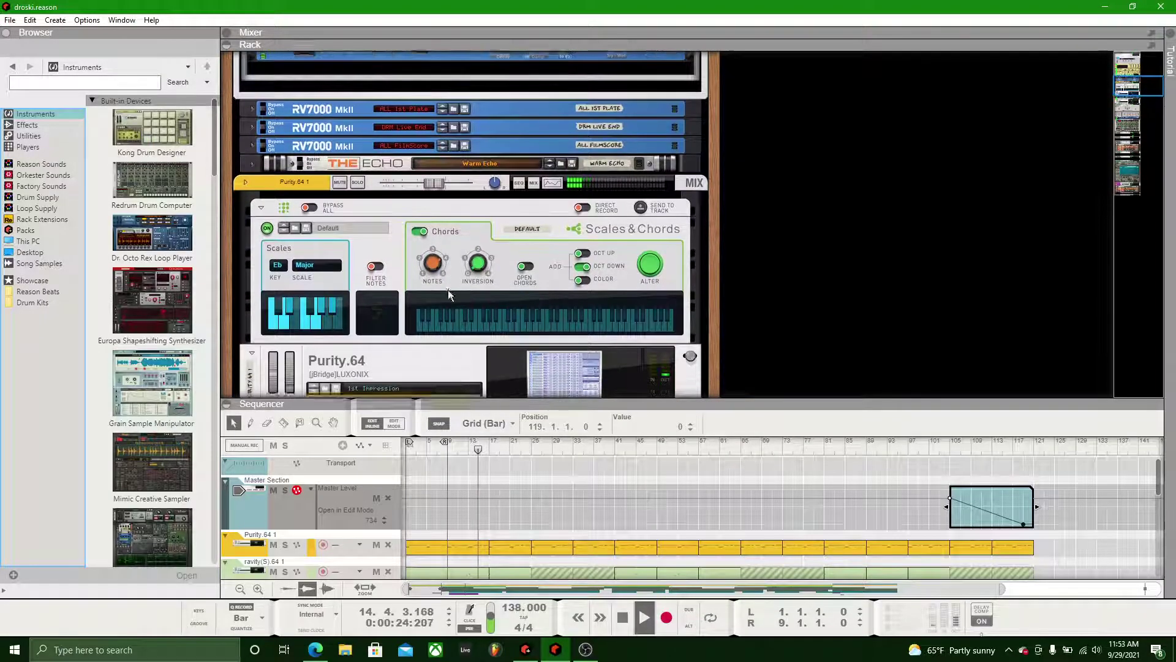
scroll(448, 291, "down", 3)
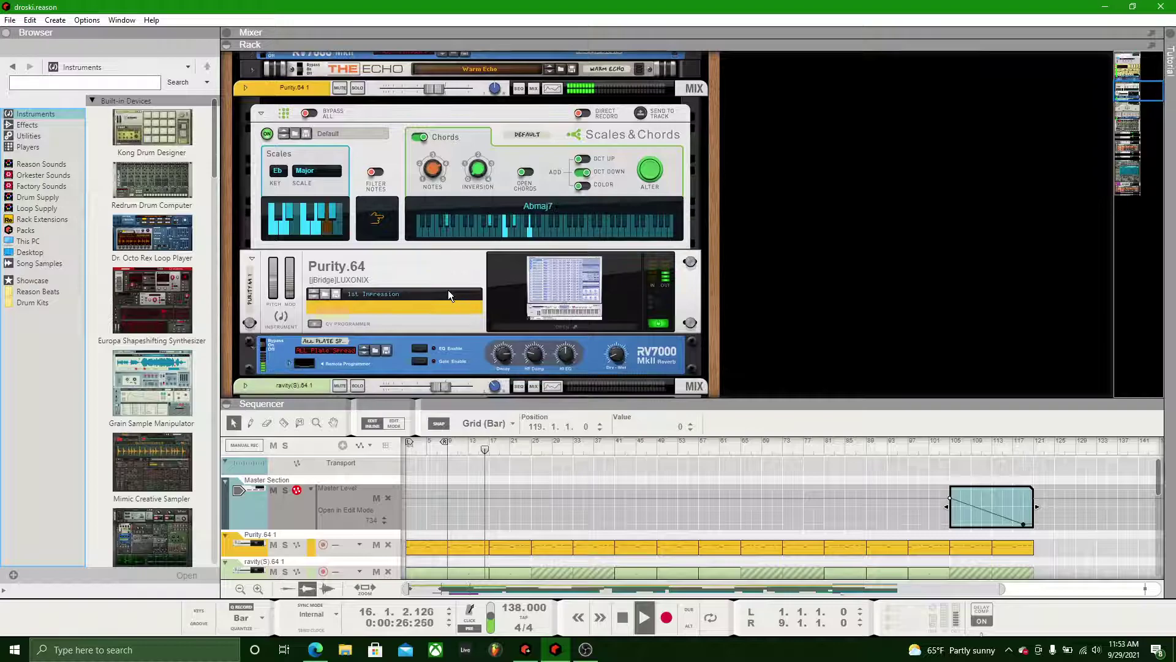
scroll(448, 295, "down", 1)
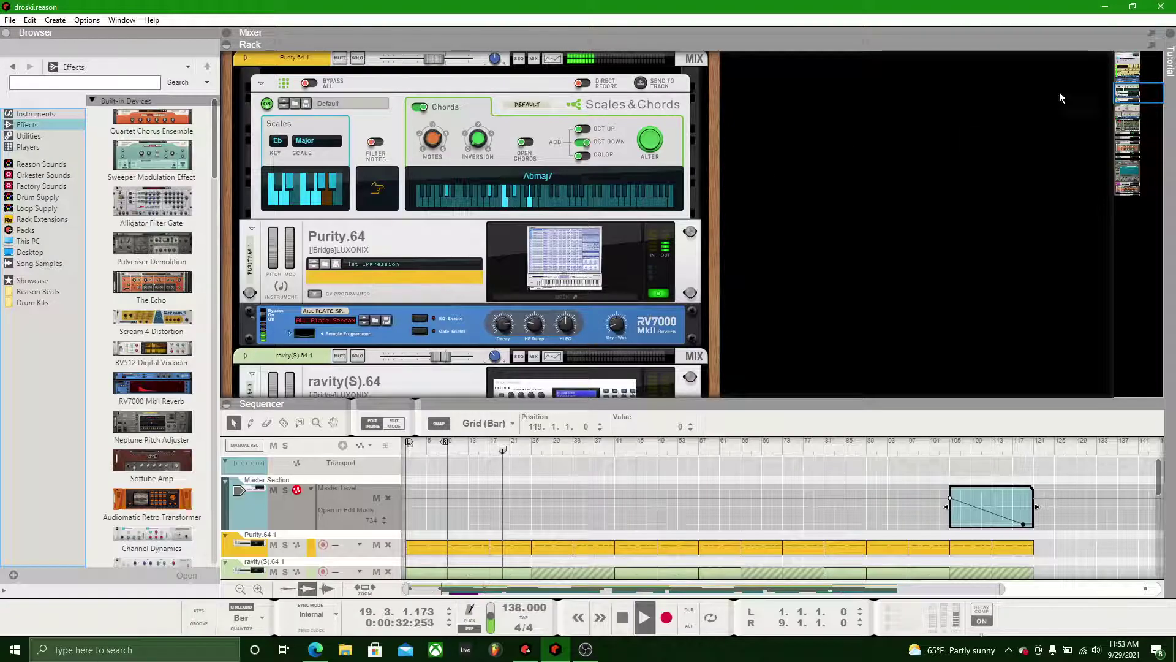
- Examine the rest of the rack down to the NN-XT sampler and return to the master section
left_click_drag(1133, 92, 1126, 153)
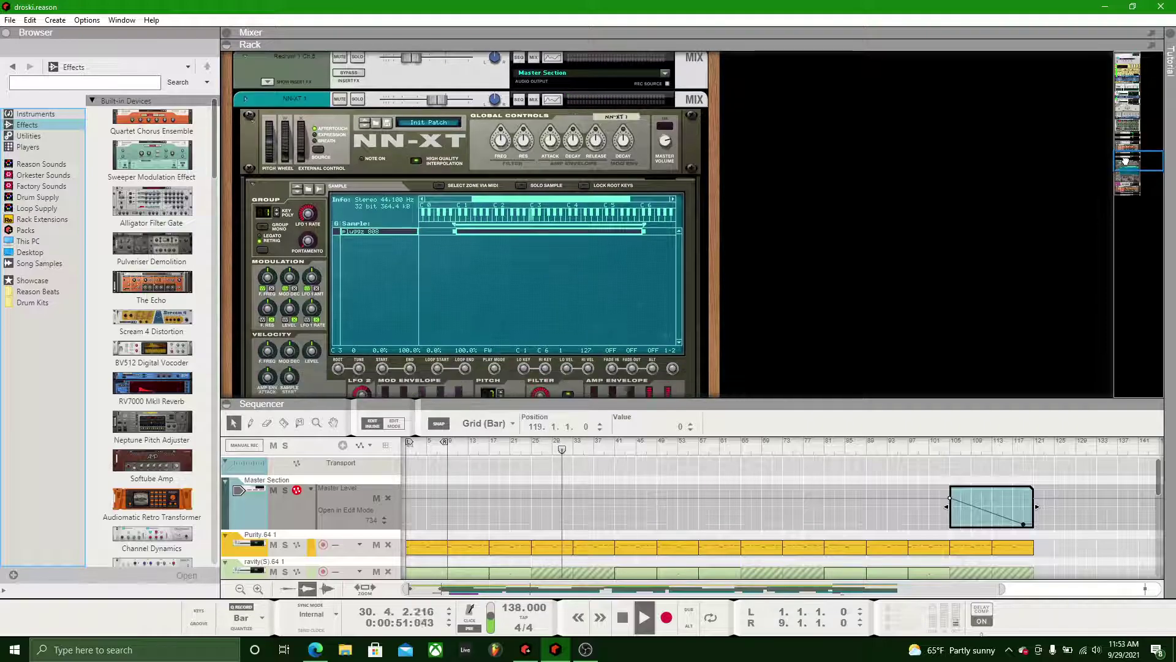
left_click_drag(1127, 162, 1126, 171)
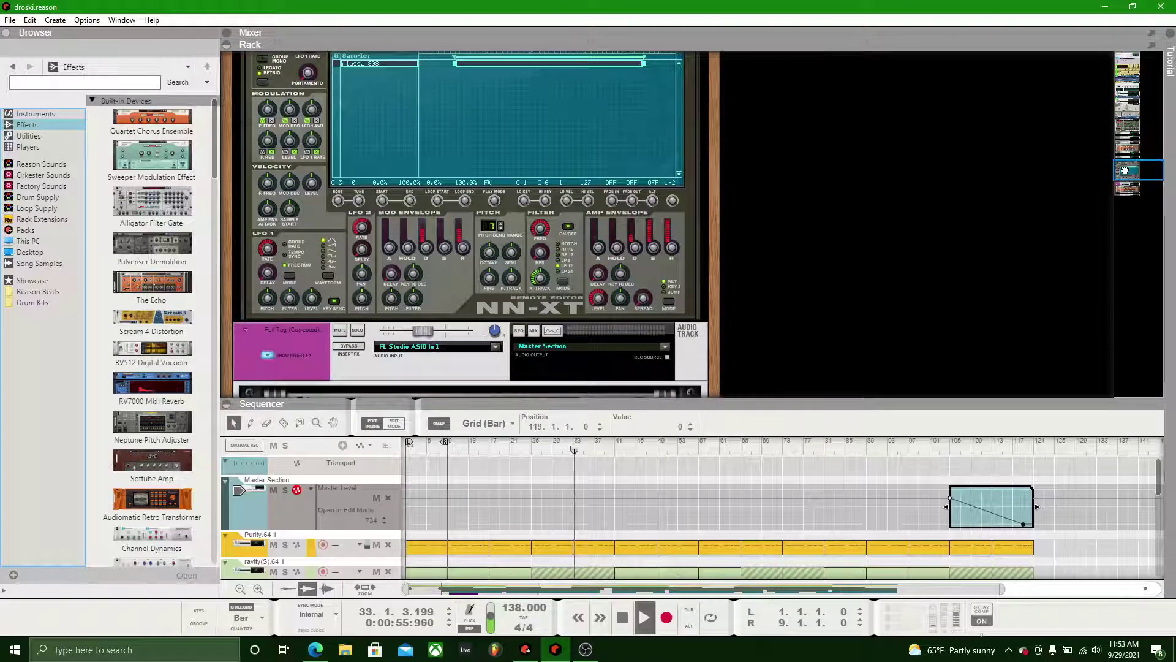
left_click_drag(1125, 173, 1125, 54)
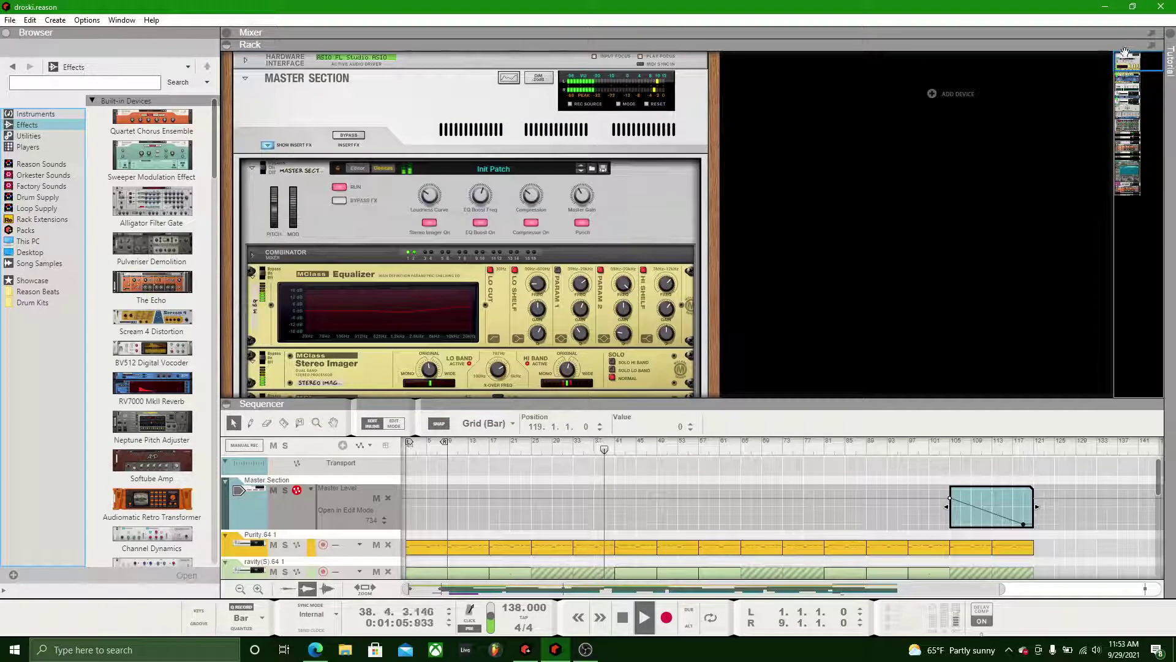
- Expand the mixer and examine the channel strips from the faders up to the dynamics and input sections
left_click_drag(1010, 43, 1004, 445)
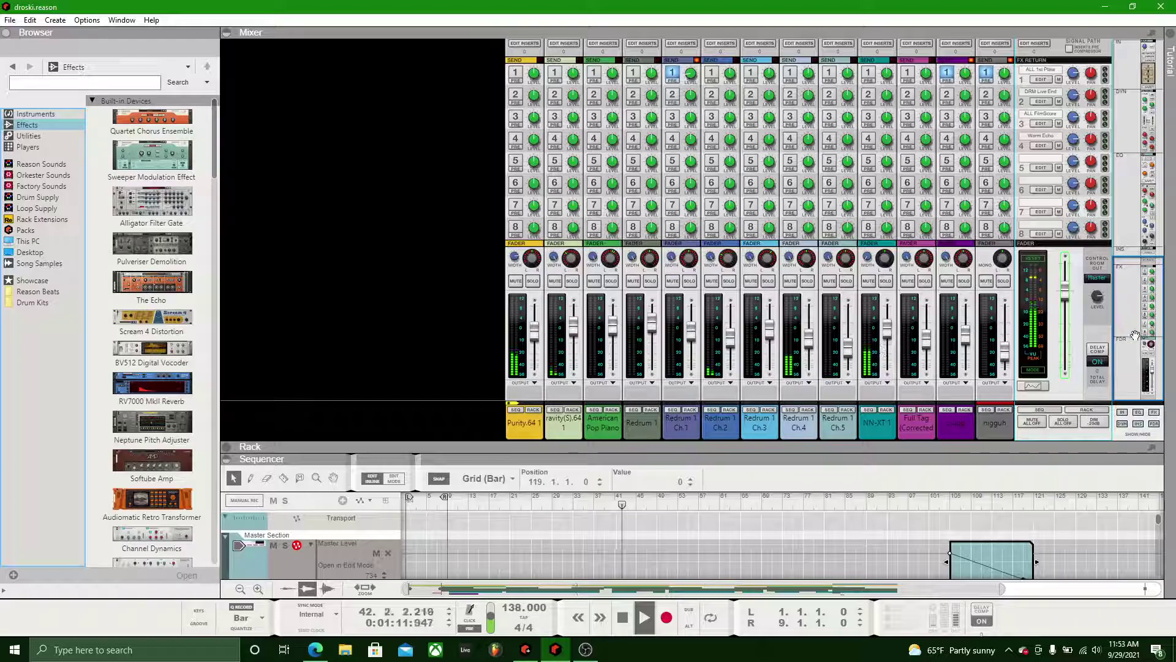
left_click_drag(1136, 337, 1144, 111)
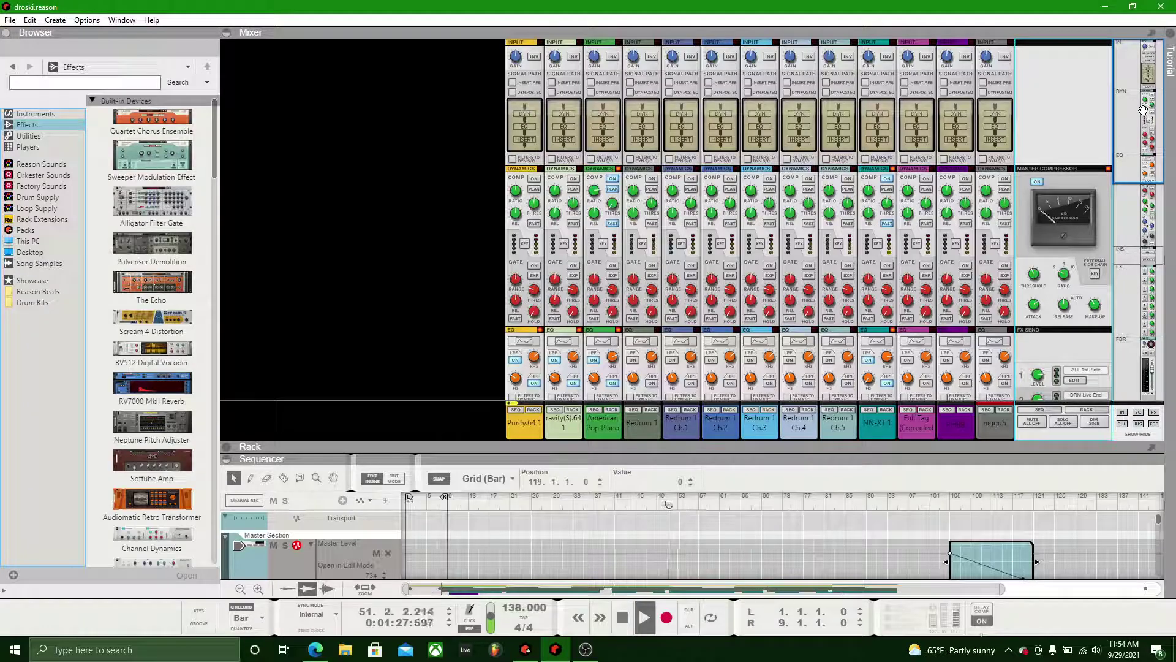
left_click_drag(1143, 110, 1139, 327)
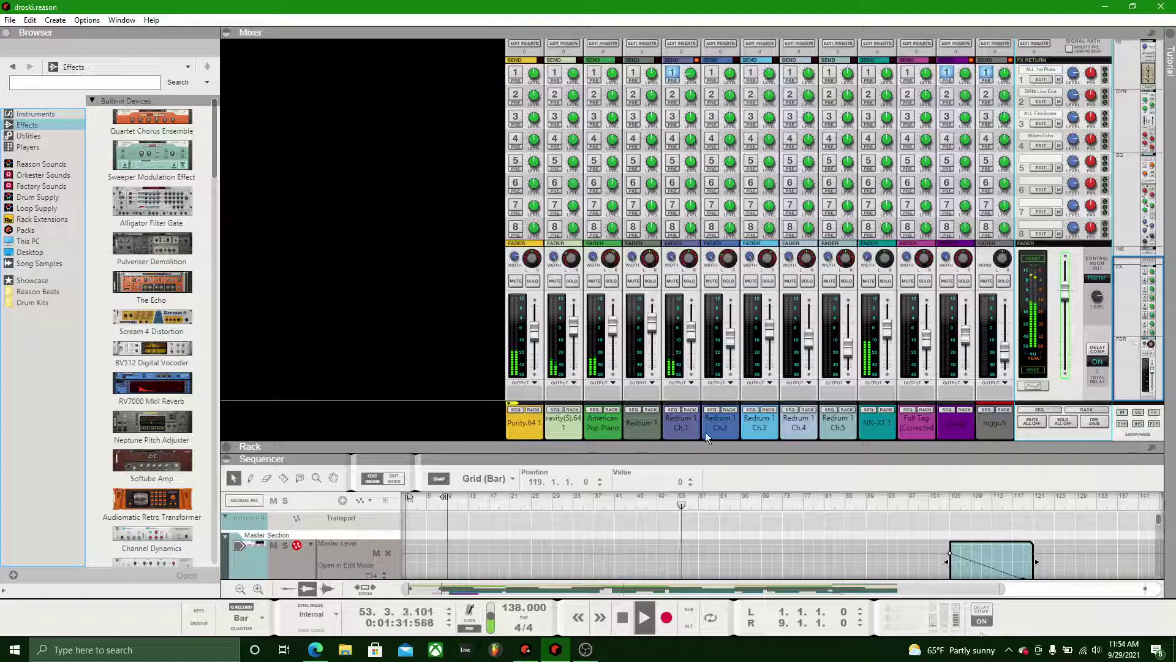
- Bring the rack back in place of the mixer and enlarge the sequencer to examine the track arrangement
left_click_drag(668, 446, 724, 5)
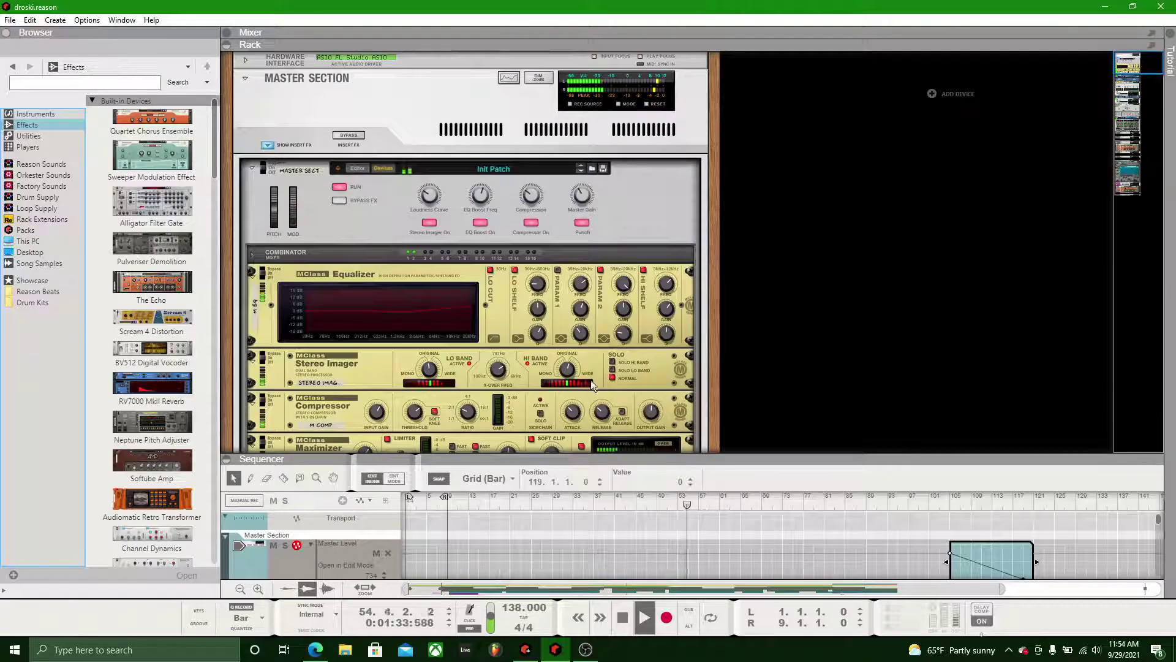
left_click_drag(578, 464, 588, 285)
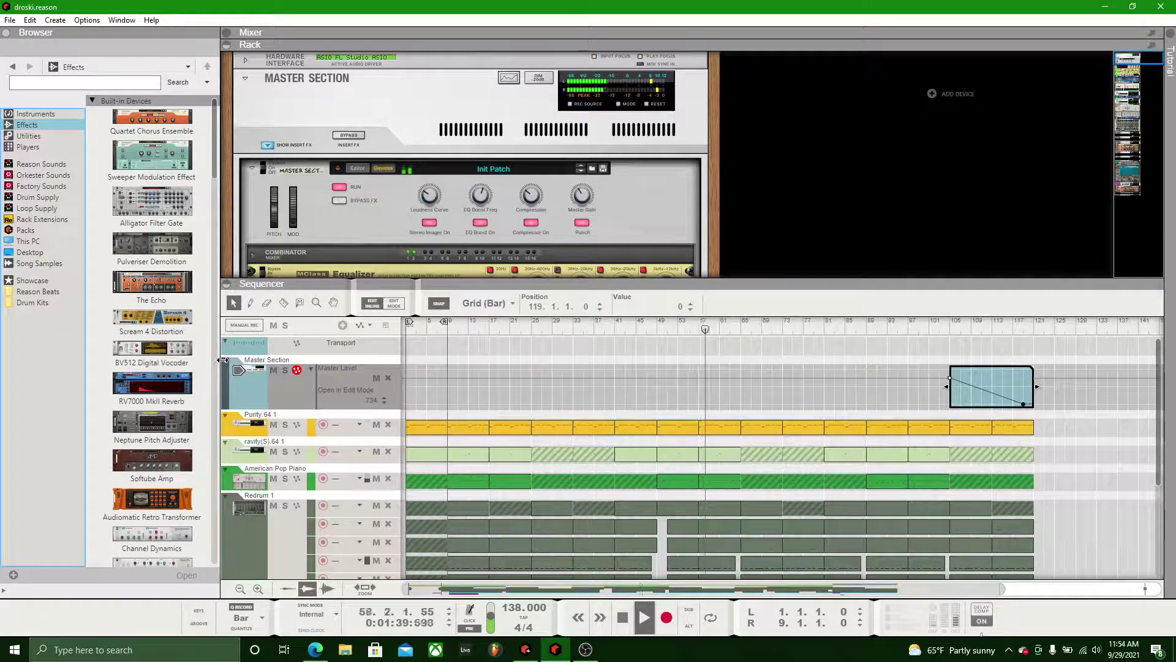
scroll(483, 413, "down", 5)
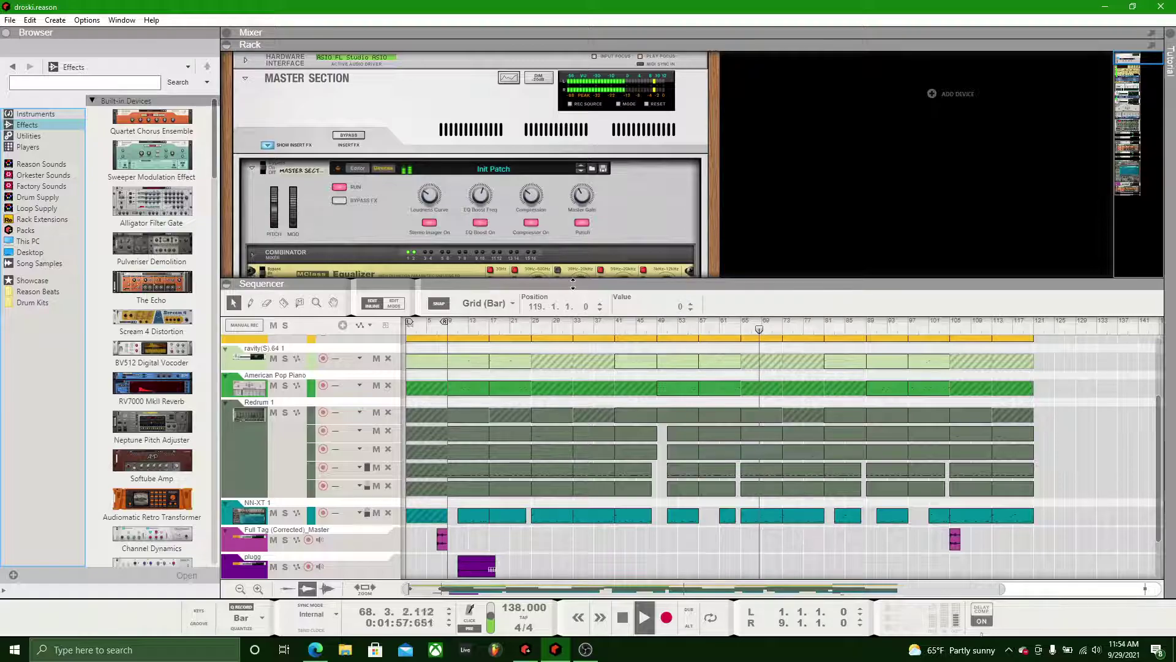
- Enlarge the rack and examine the MClass mastering devices inside the master section's Combinator
left_click_drag(341, 290, 355, 442)
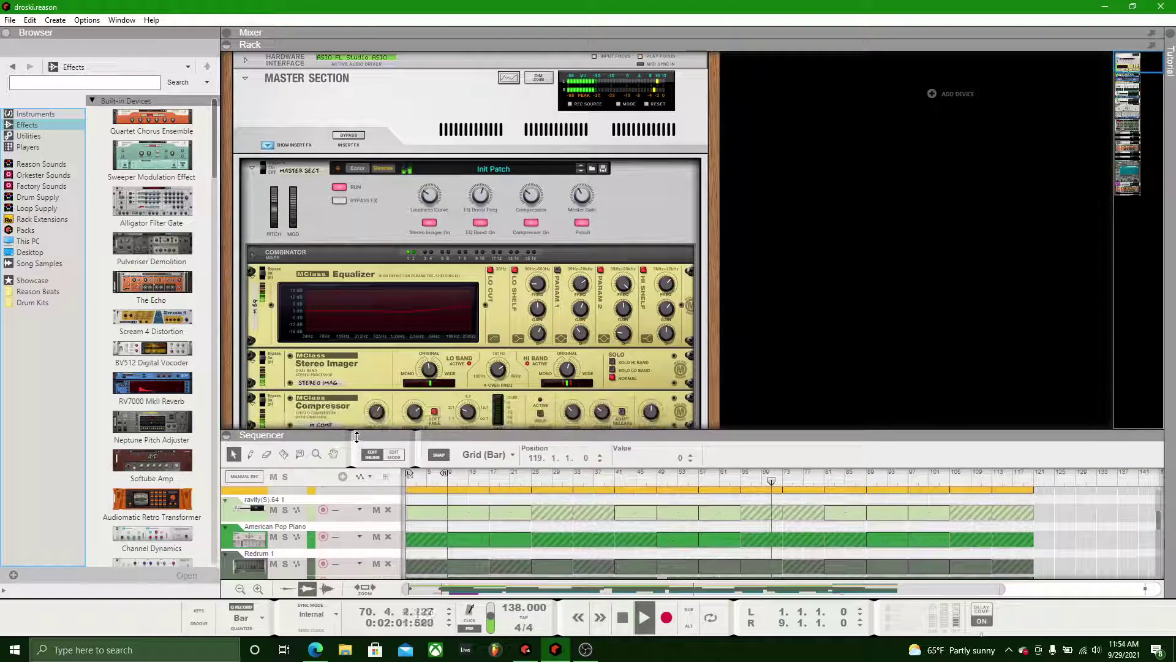
scroll(363, 311, "down", 2)
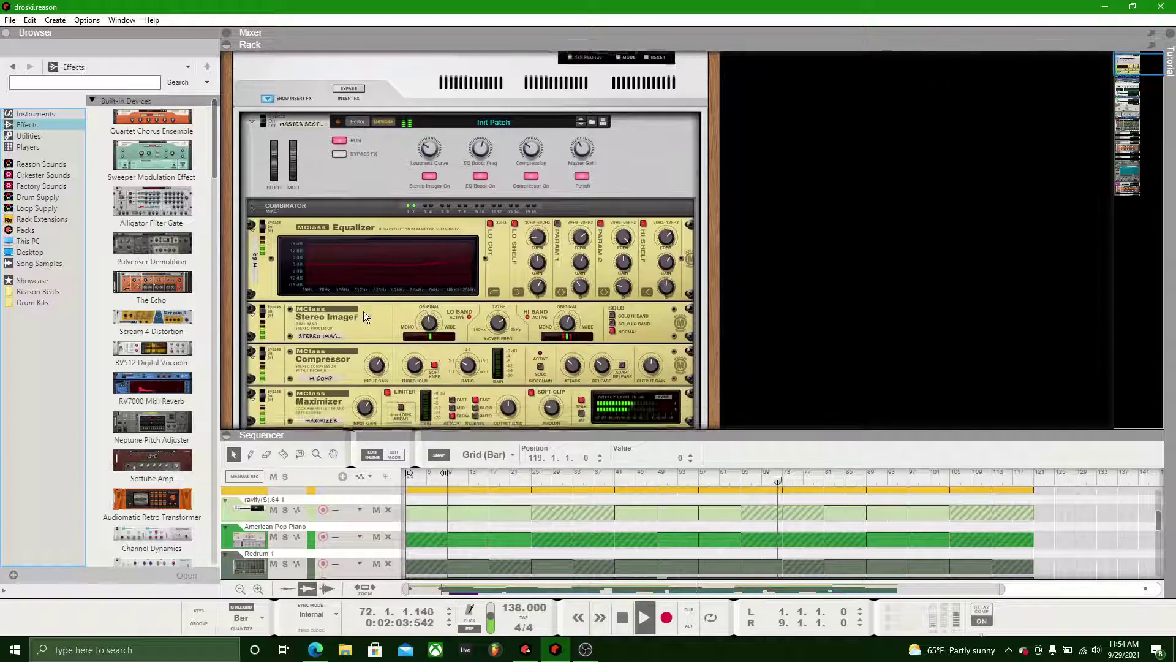
scroll(363, 311, "down", 1)
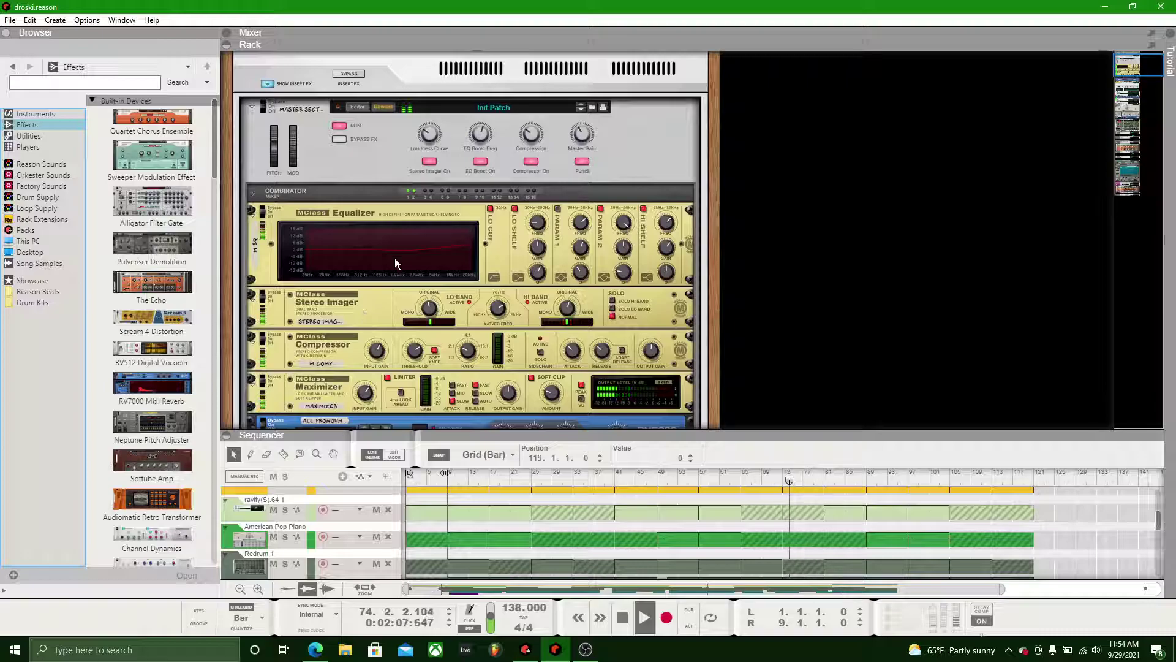
- Flip the rack to its rear, inspect the cable routing of the mastering devices and Redrum, and return to the front
key("Tab")
scroll(472, 265, "down", 2)
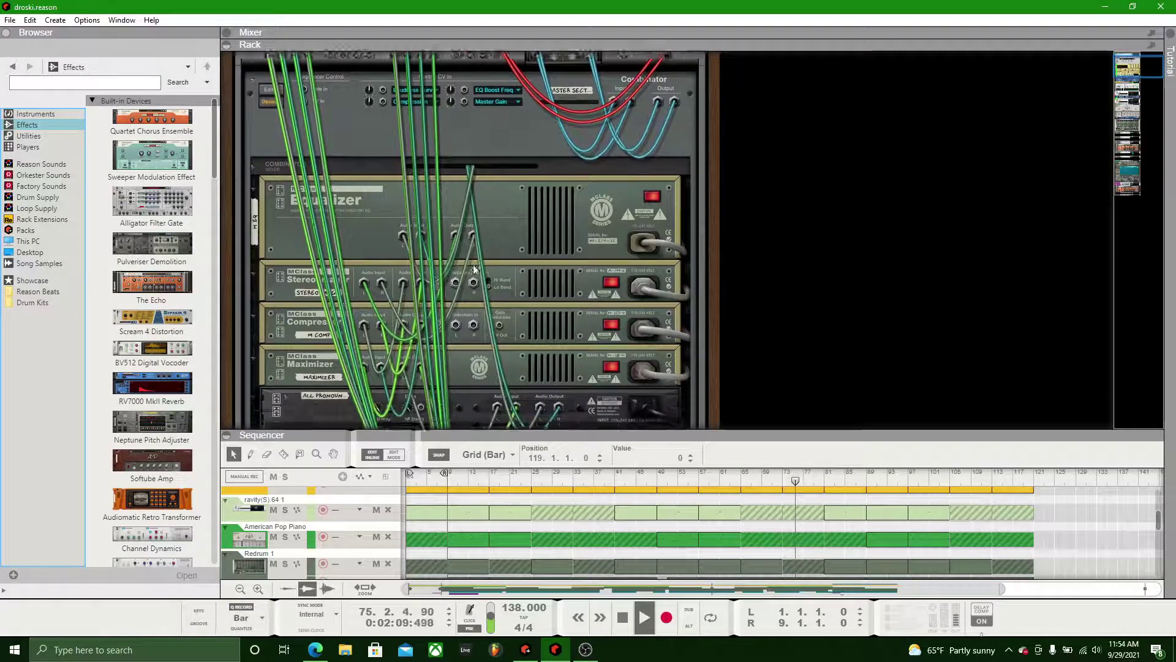
left_click_drag(1135, 78, 1135, 138)
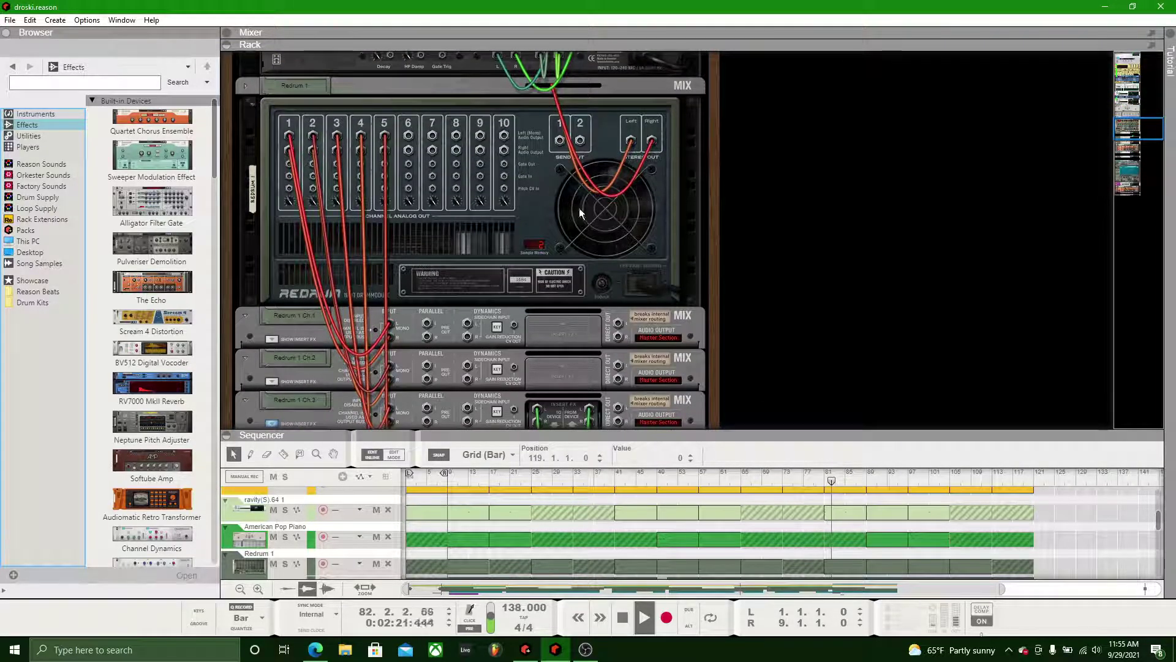
left_click_drag(1148, 128, 1152, 49)
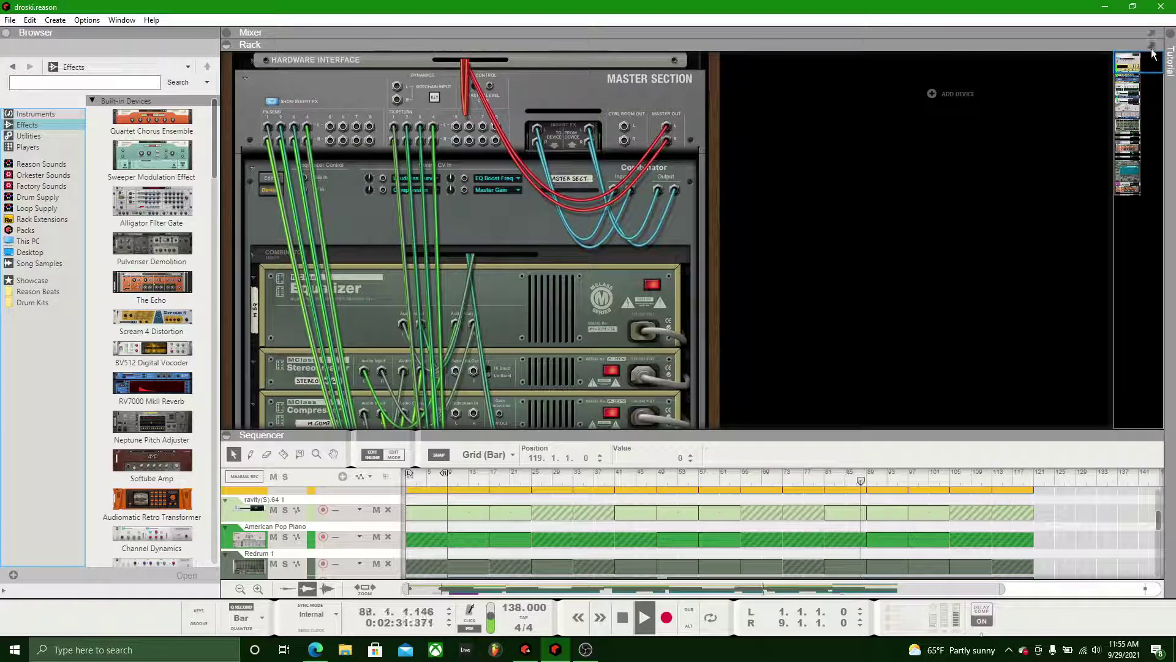
key("Tab")
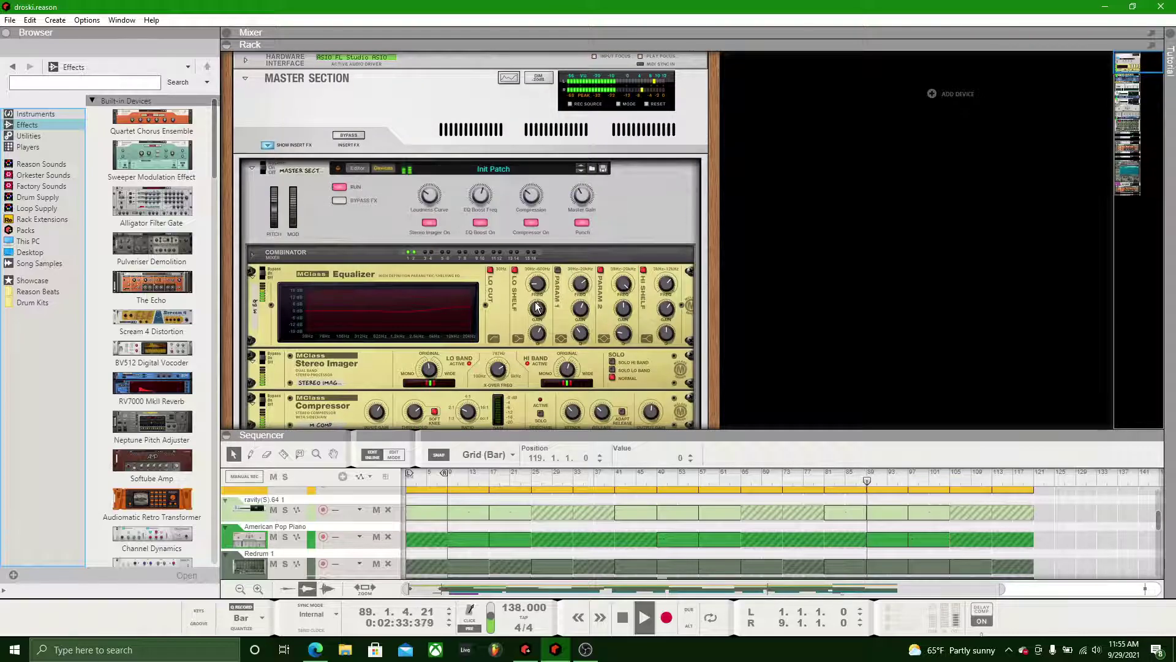
- Set the master section's meter mode to PPM + Peak and unfold the hardware interface to show its Big Meter
left_click_drag(702, 432, 698, 236)
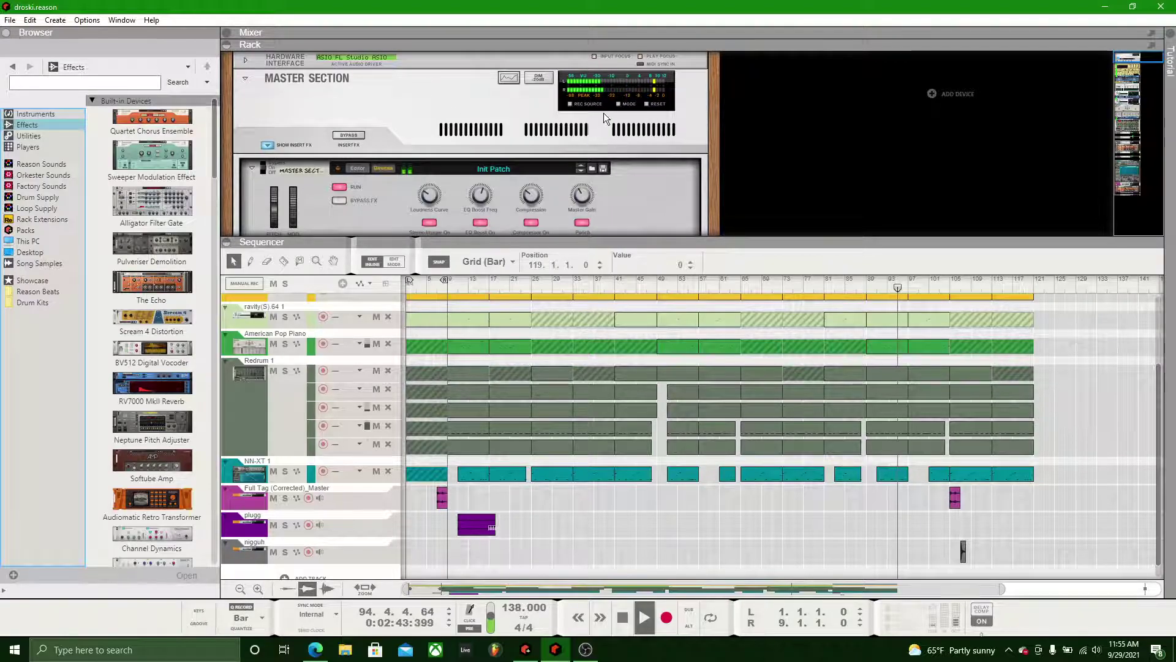
left_click(617, 104)
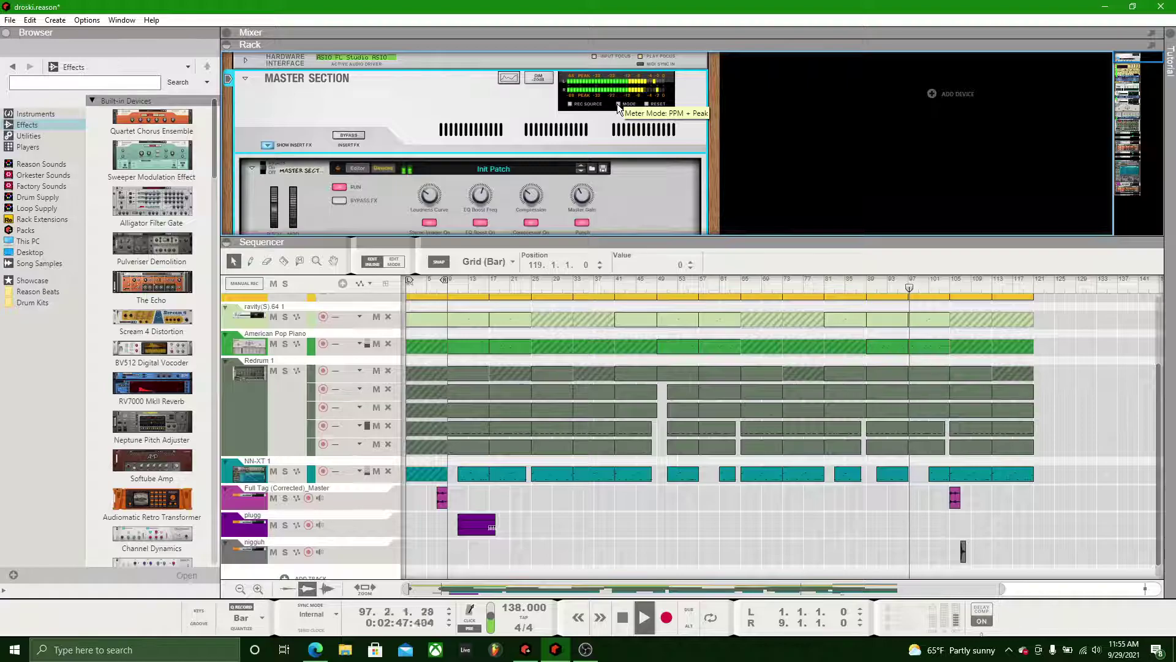
left_click(245, 61)
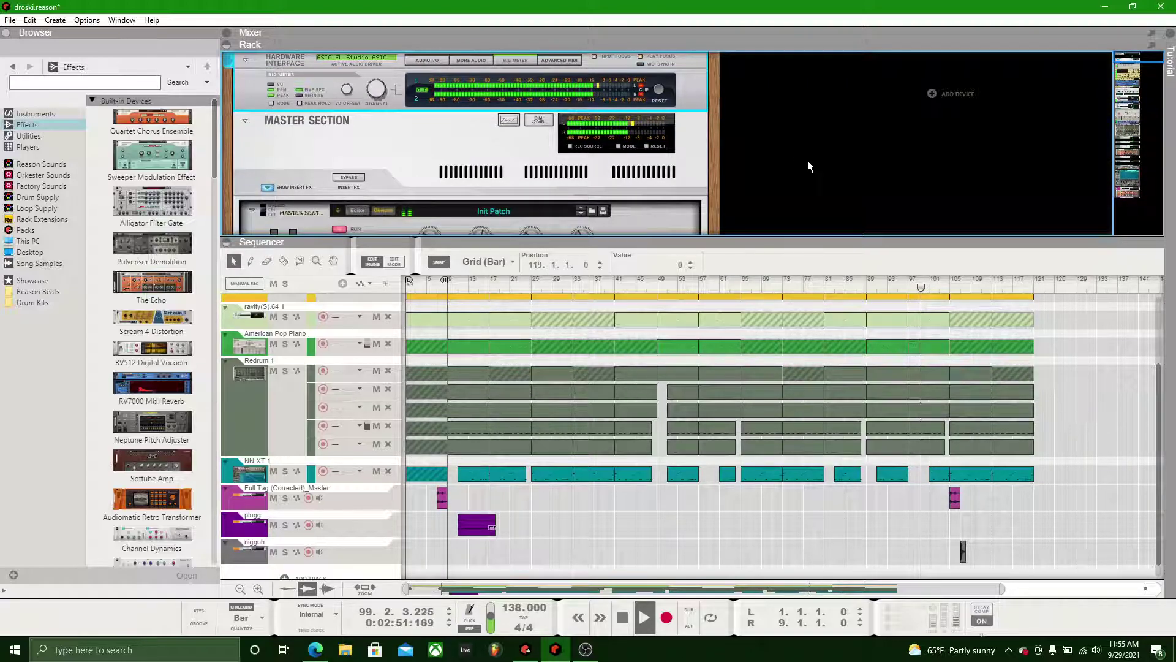
- Examine the master Combinator's effects and the upper sequencer tracks, including the master level fade, and enlarge the rack
scroll(900, 142, "down", 1)
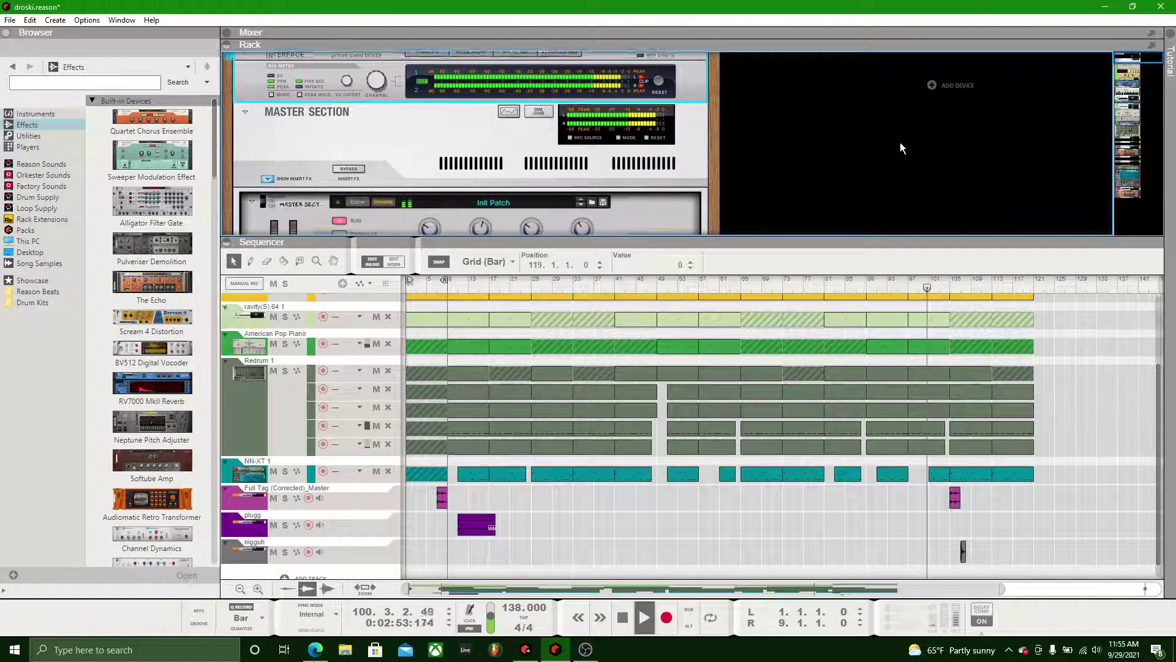
scroll(900, 143, "down", 5)
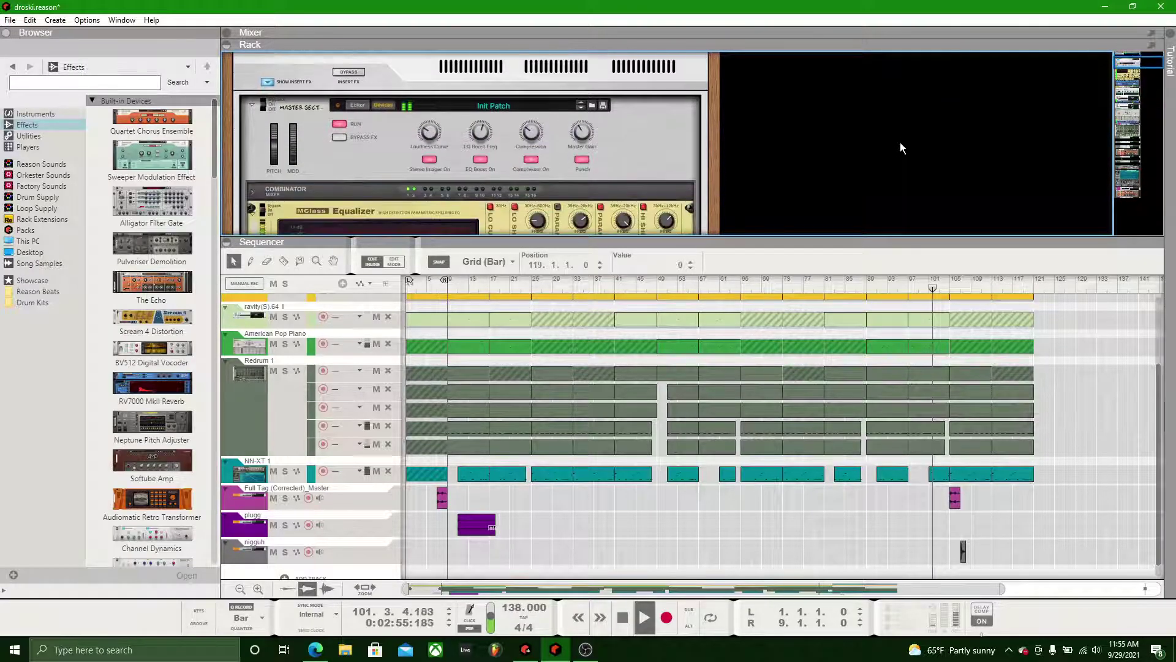
scroll(900, 142, "down", 5)
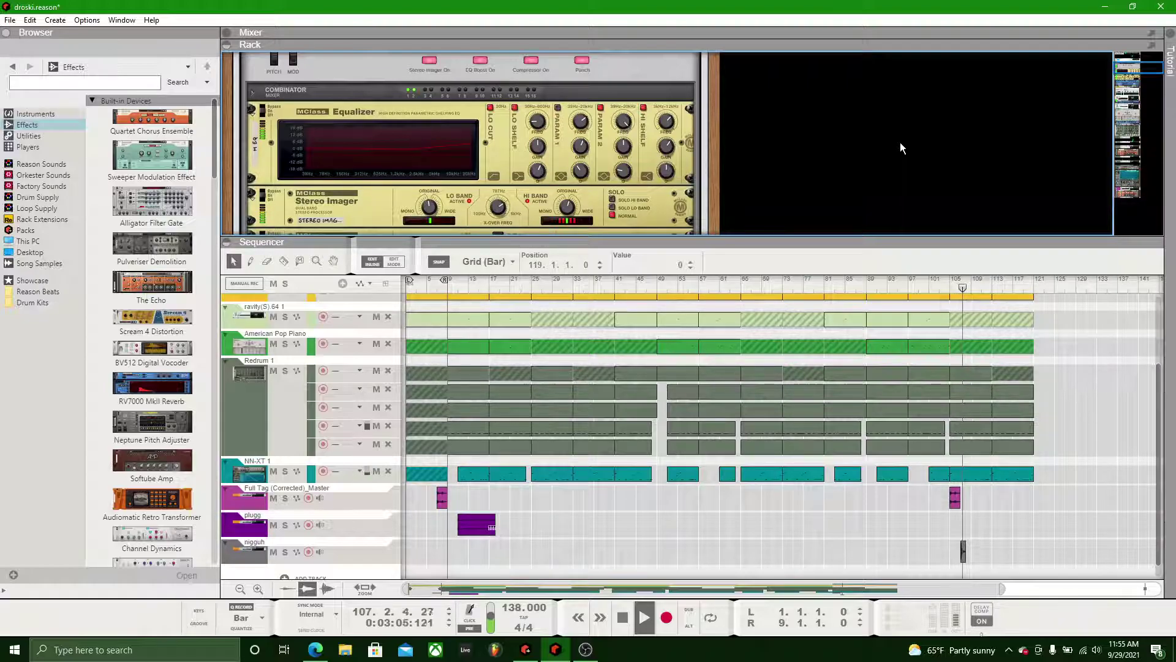
scroll(917, 317, "up", 1)
scroll(916, 316, "up", 6)
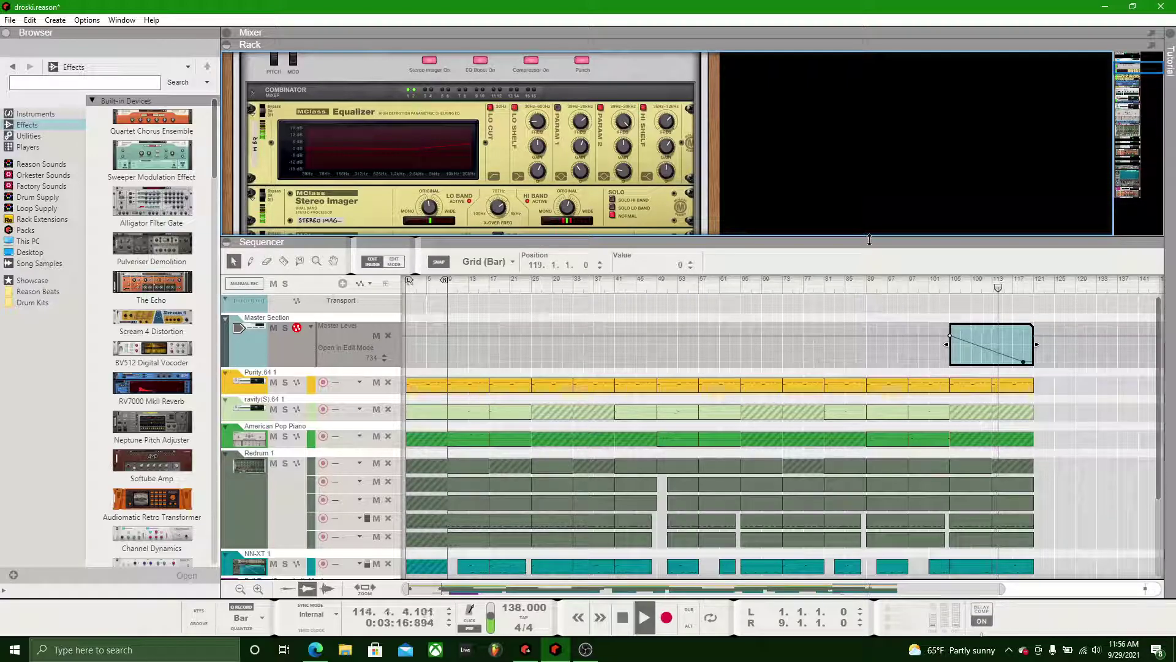
left_click_drag(869, 239, 876, 414)
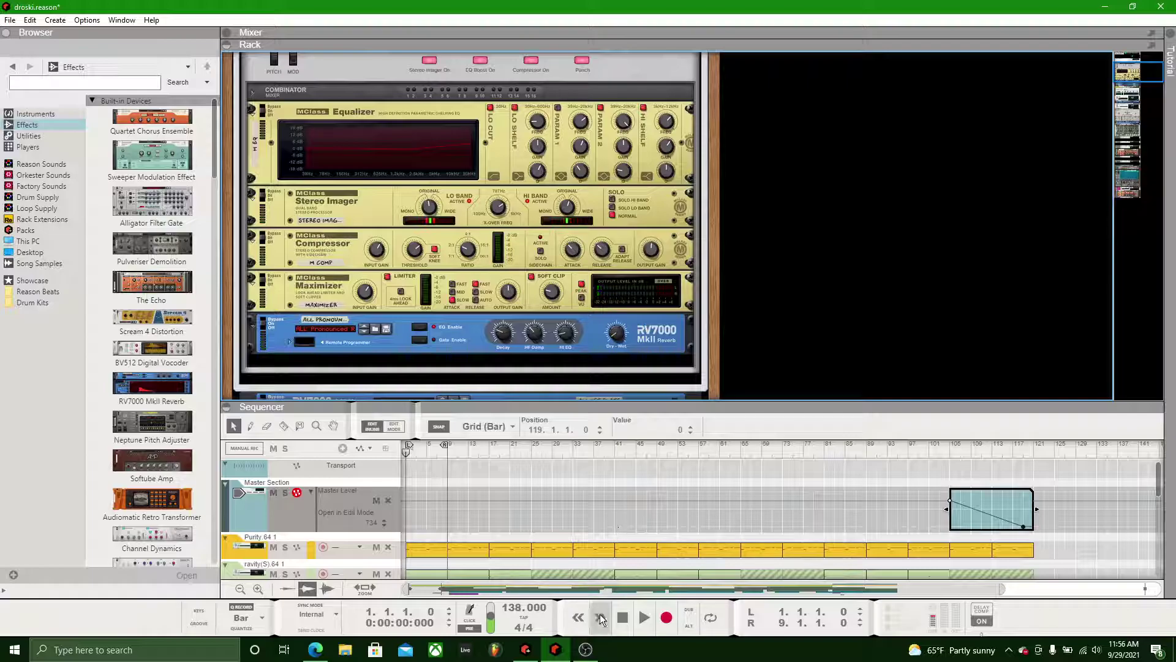
- Switch to the OBS window with the recording controls
left_click(586, 650)
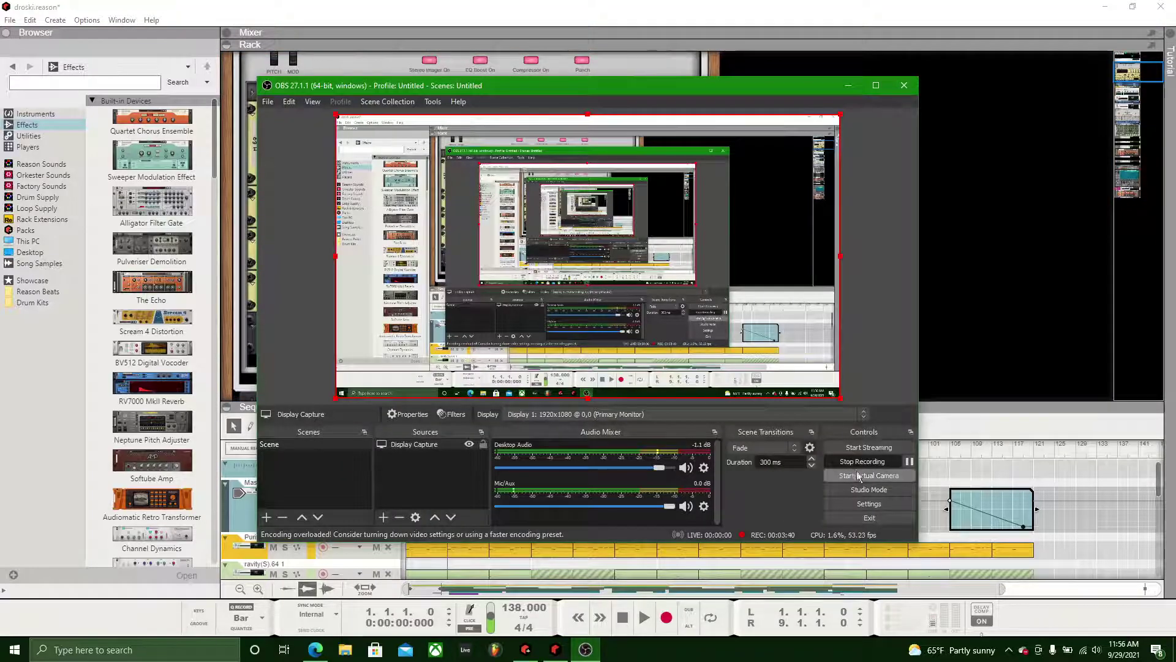